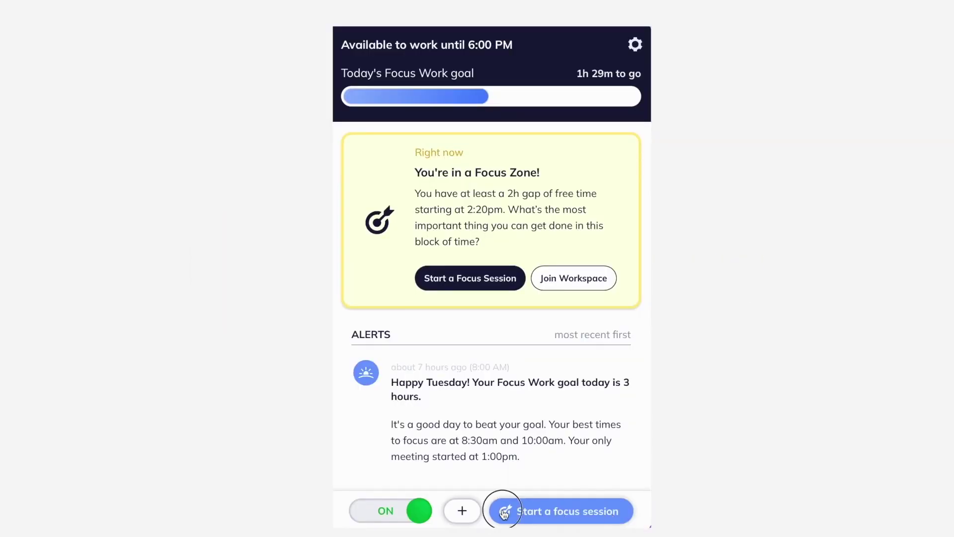
- Start a new focus session with the environment prep and body prep warmups
click(504, 513)
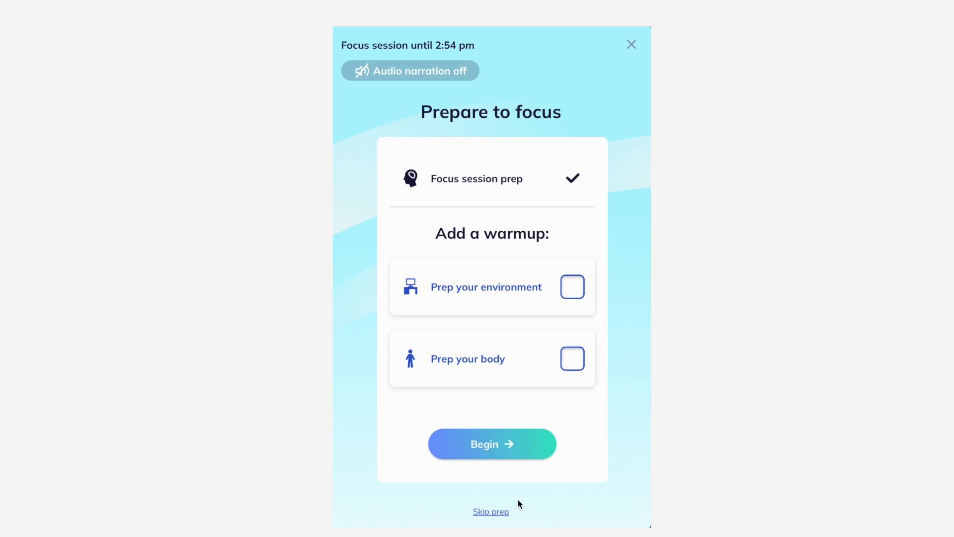
click(572, 289)
click(569, 358)
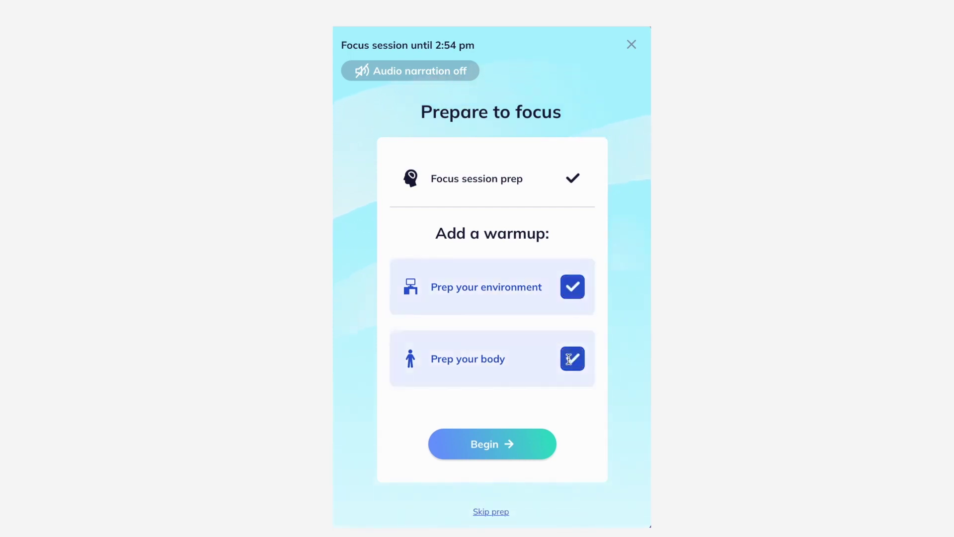
click(518, 447)
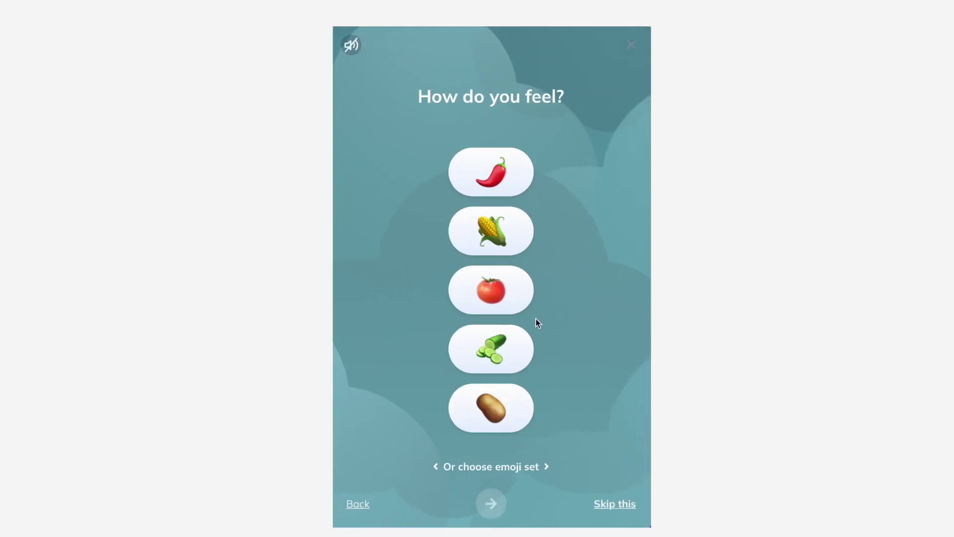
- Set the session to tomato mood, email headers focus, 15 minutes, and distracting-plus-communication blocking
click(505, 299)
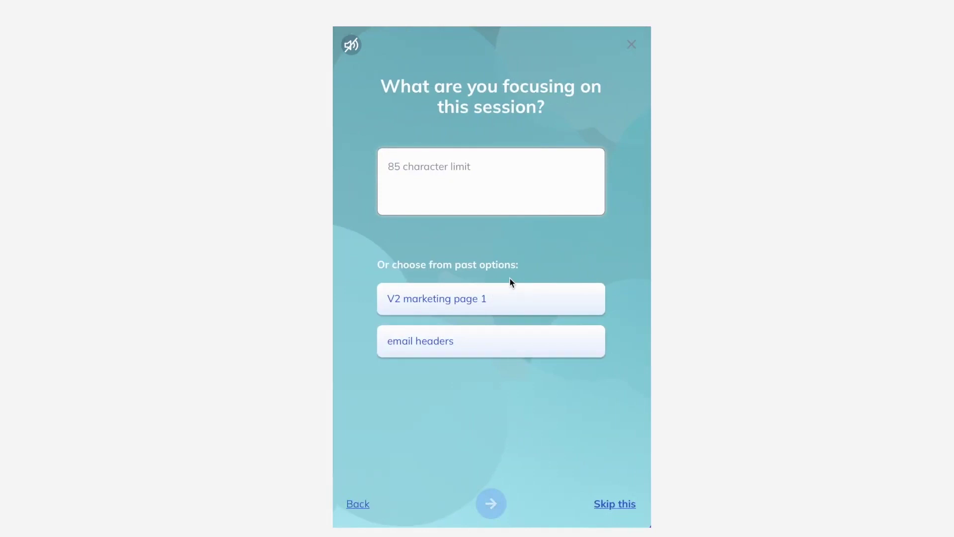
click(463, 350)
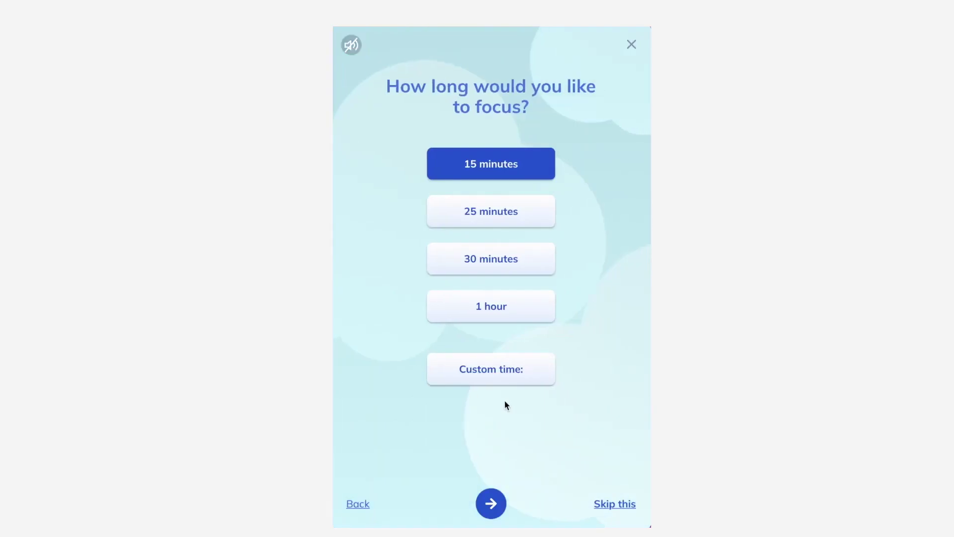
click(492, 504)
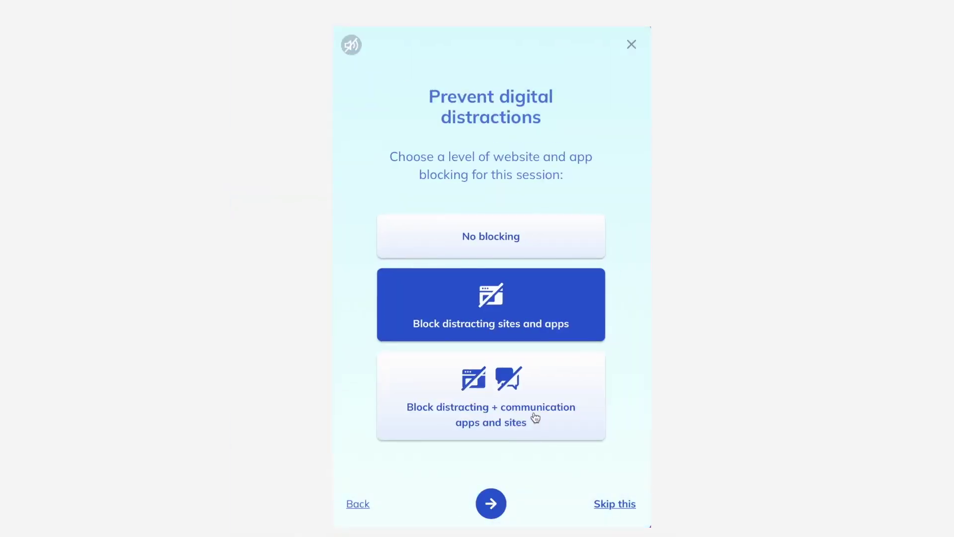
click(533, 386)
click(496, 500)
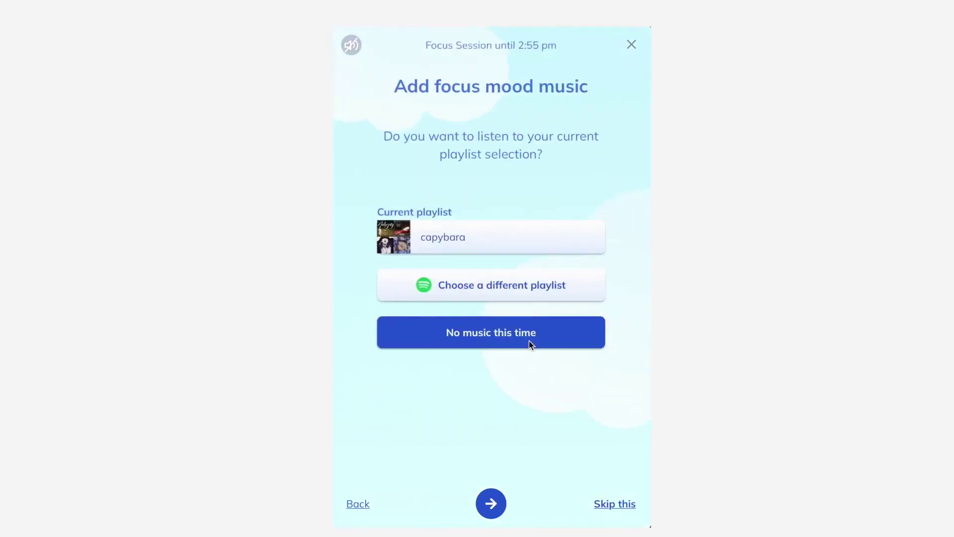
- Skip mood music, finish the prep and eye-rest screens, begin the session, and join the virtual workspace
click(490, 503)
click(489, 501)
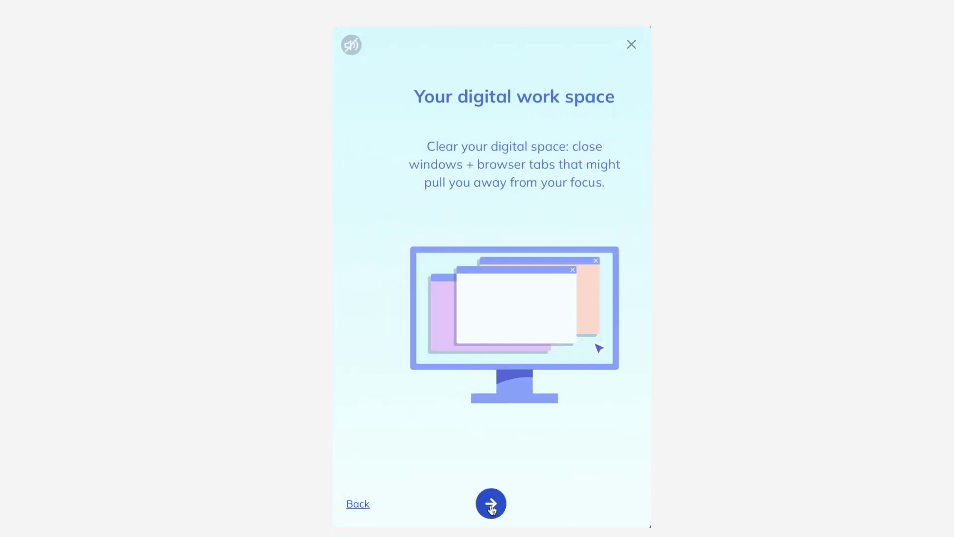
click(490, 505)
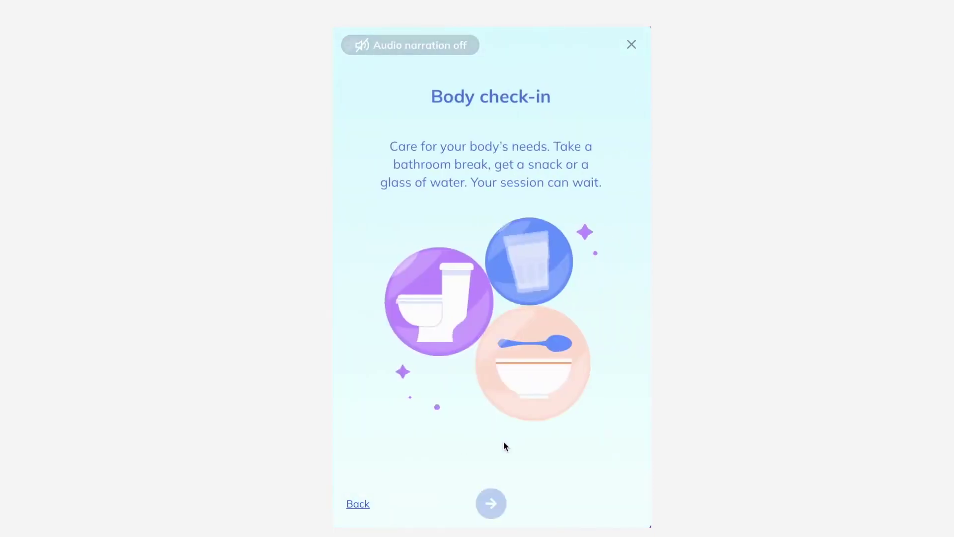
click(491, 504)
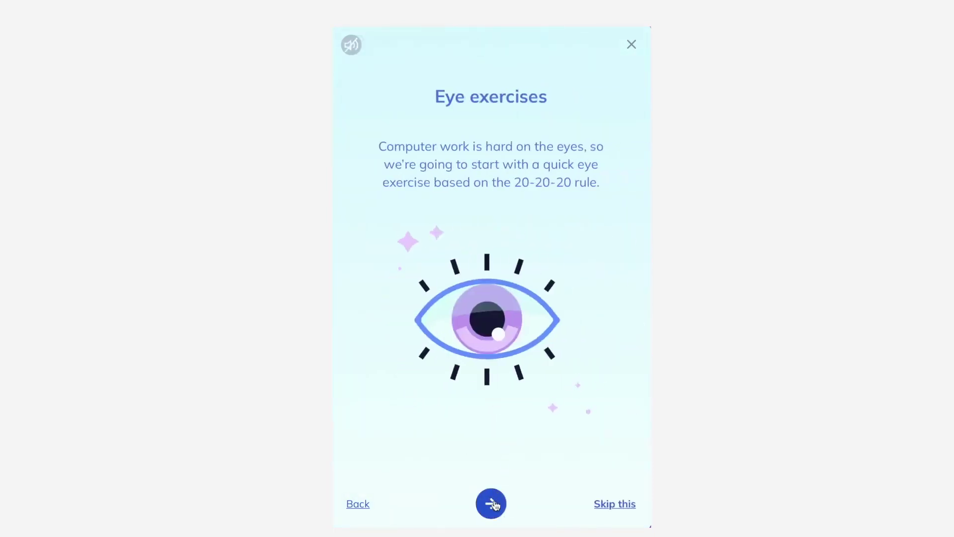
click(493, 505)
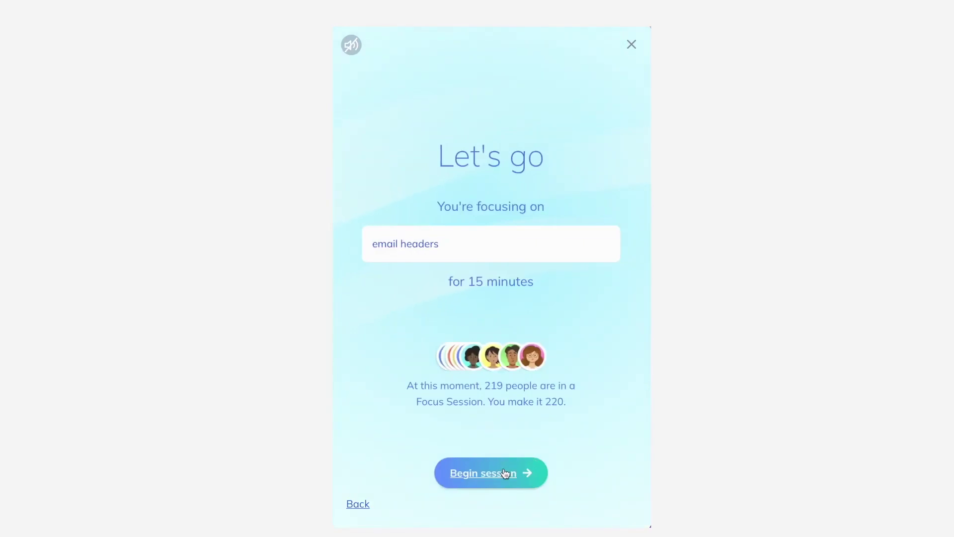
click(512, 471)
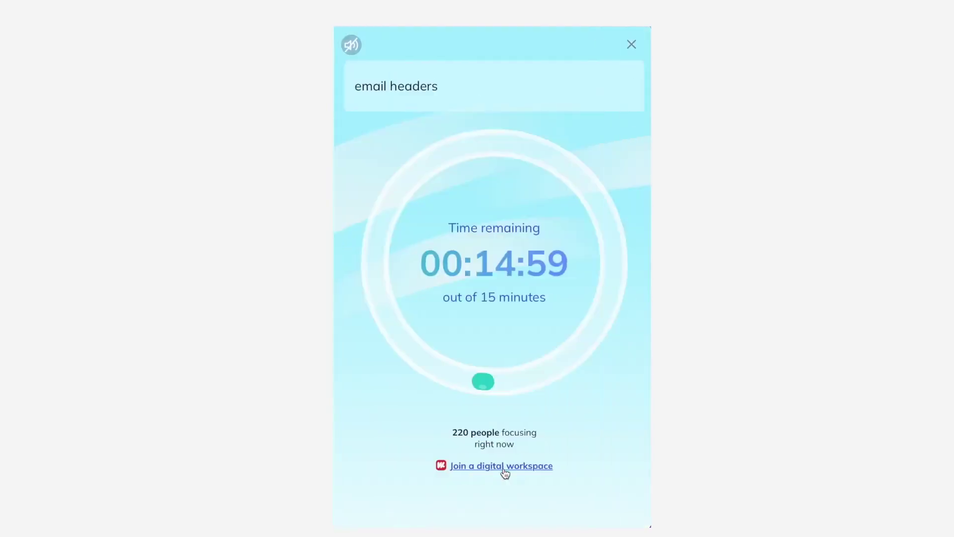
click(478, 466)
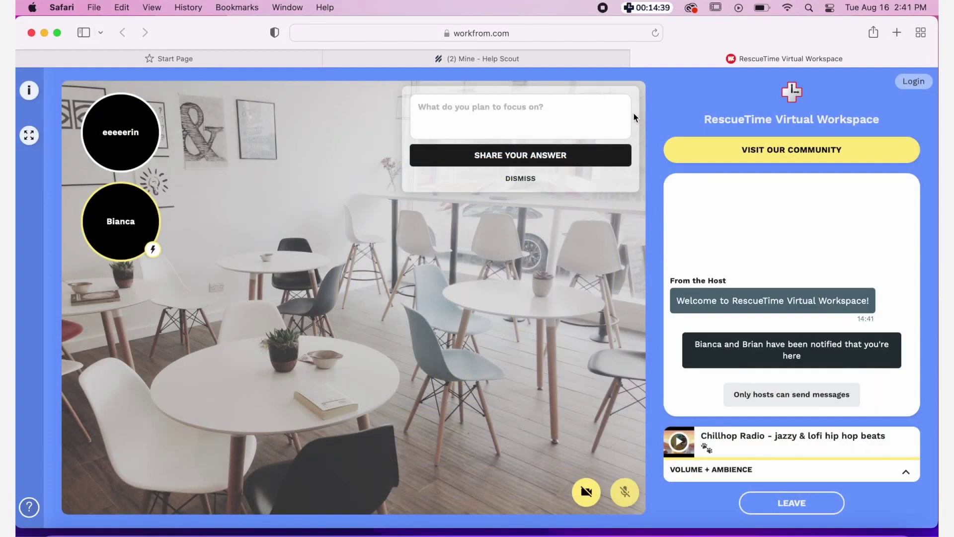
- Verify Facebook is blocked from the start page, then end with corn mood and the task marked complete
click(241, 58)
click(394, 155)
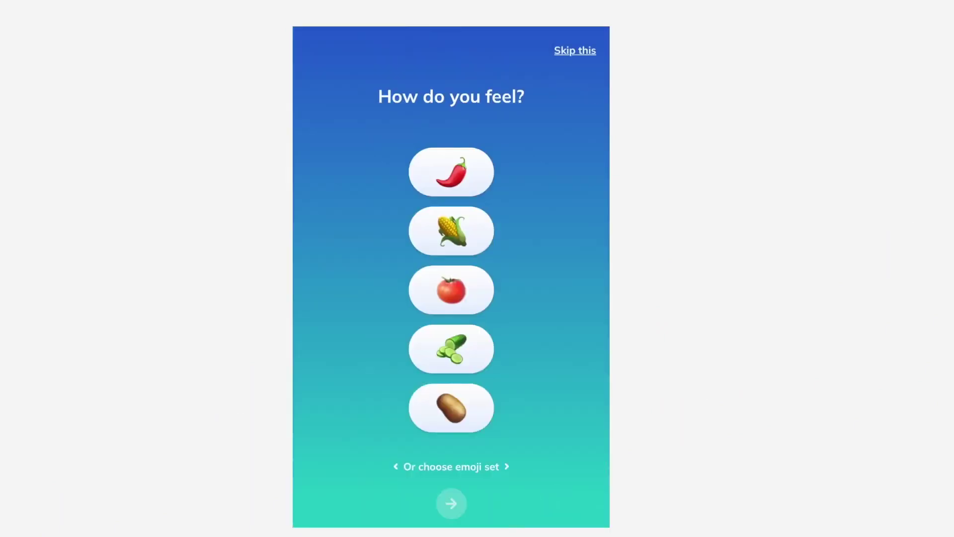
click(453, 232)
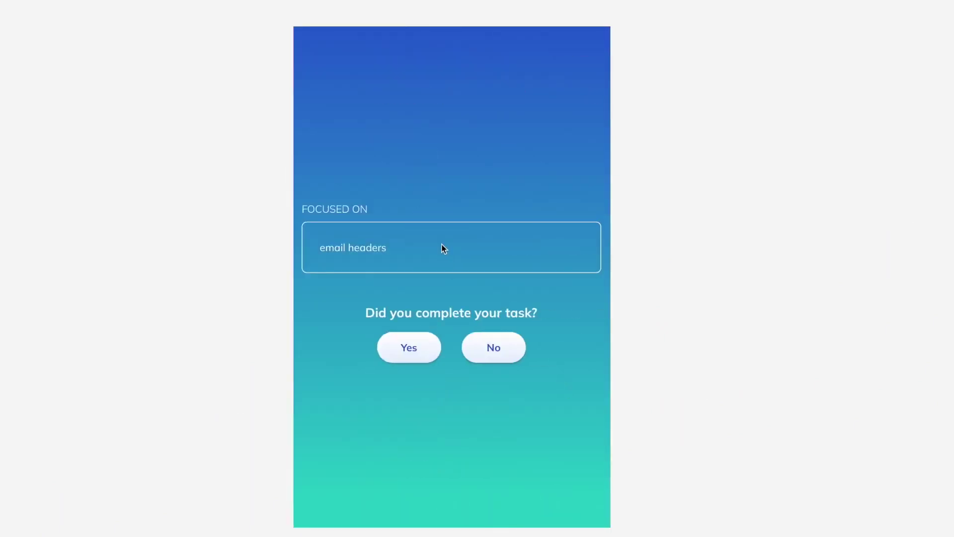
click(407, 349)
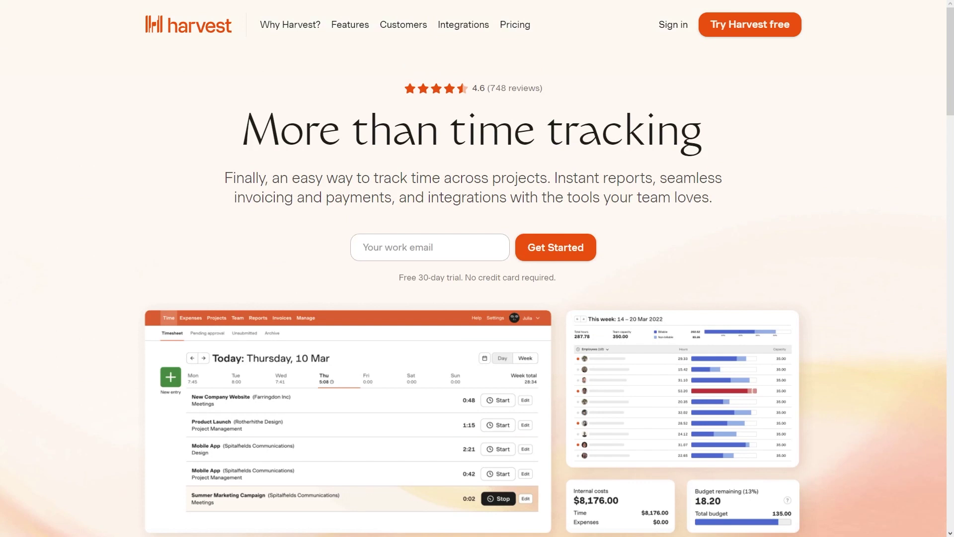
scroll(477, 298, down, 3)
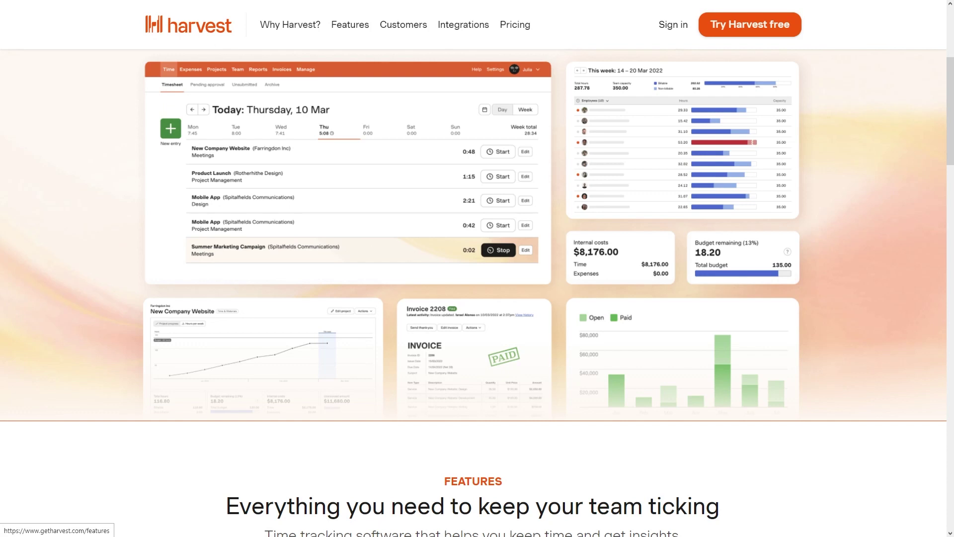
scroll(478, 299, down, 5)
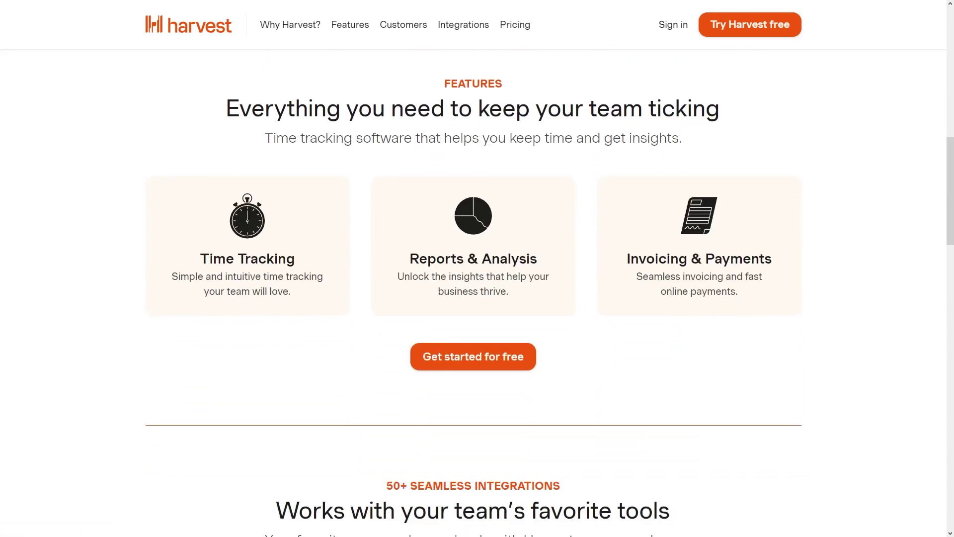
scroll(477, 298, down, 5)
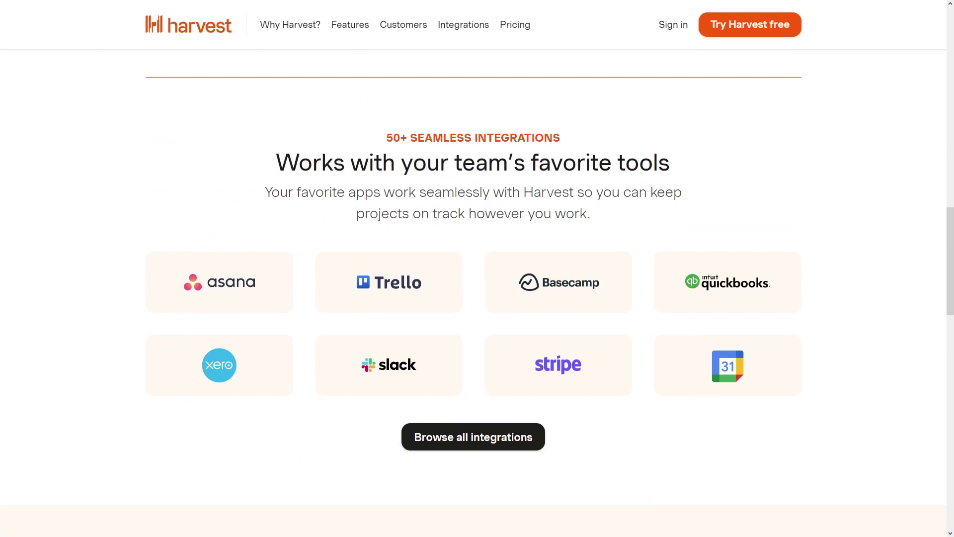
scroll(477, 298, down, 5)
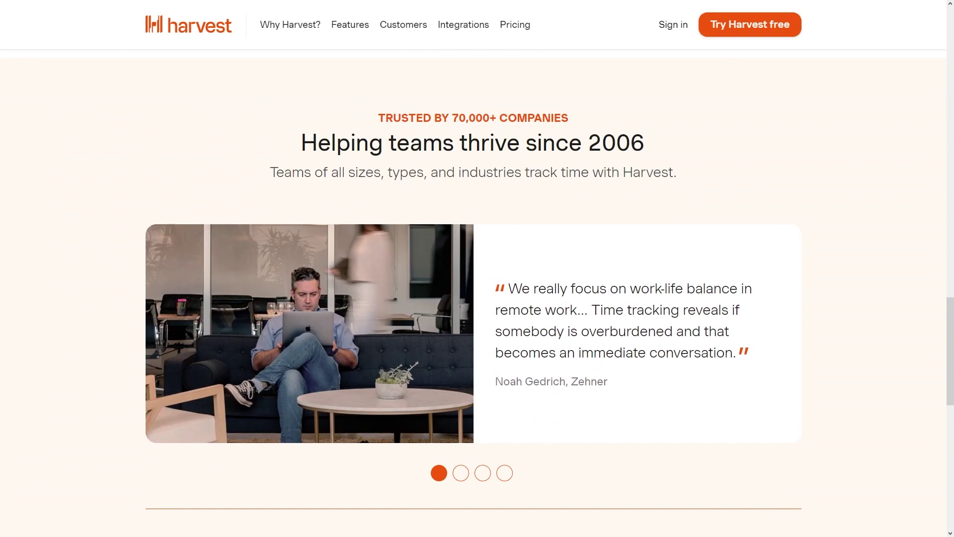
- Go to Harvest's Features page from the top navigation
click(350, 23)
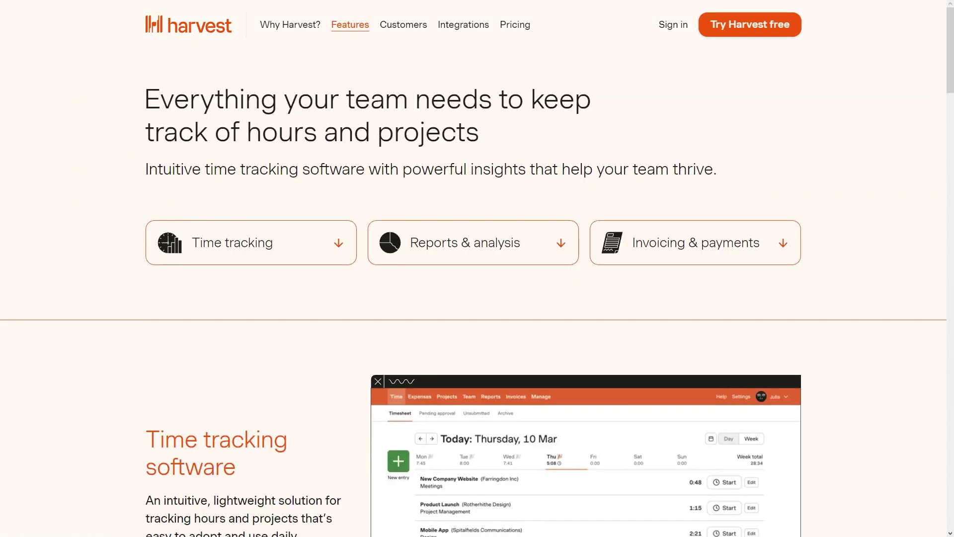
scroll(478, 298, down, 4)
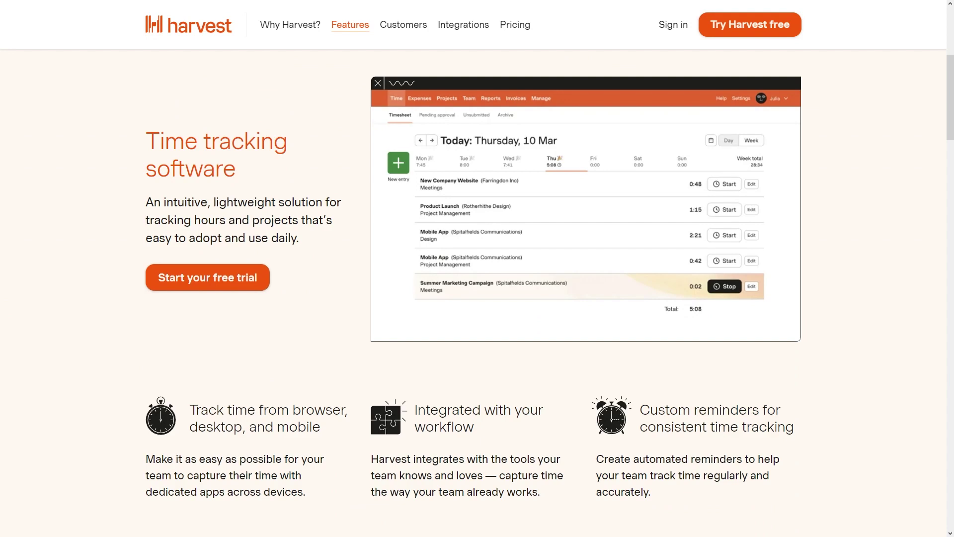
scroll(477, 298, down, 3)
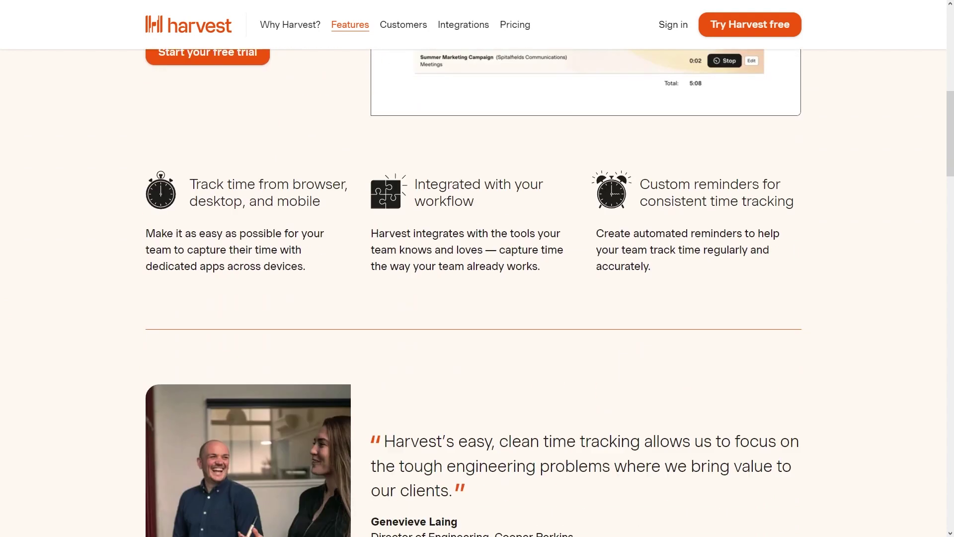
scroll(477, 298, down, 2)
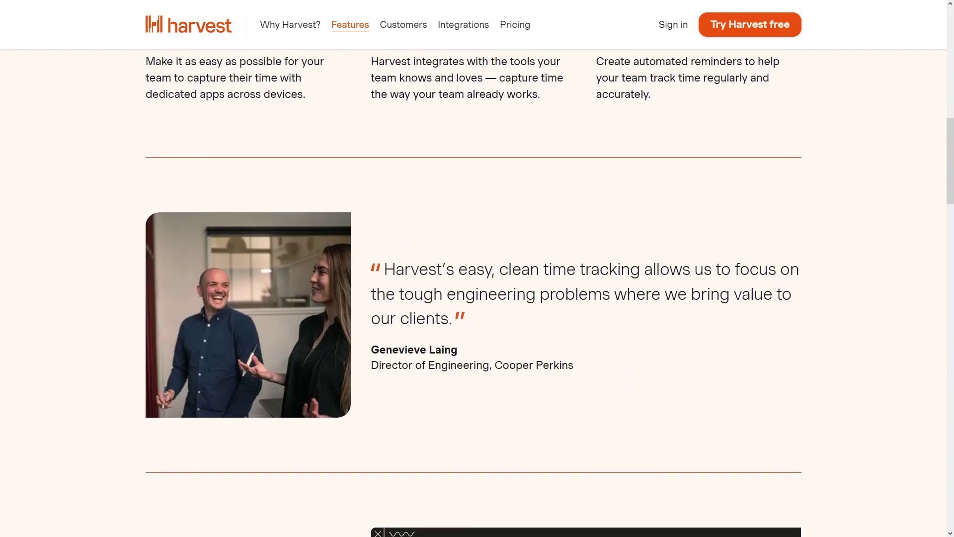
scroll(477, 298, down, 5)
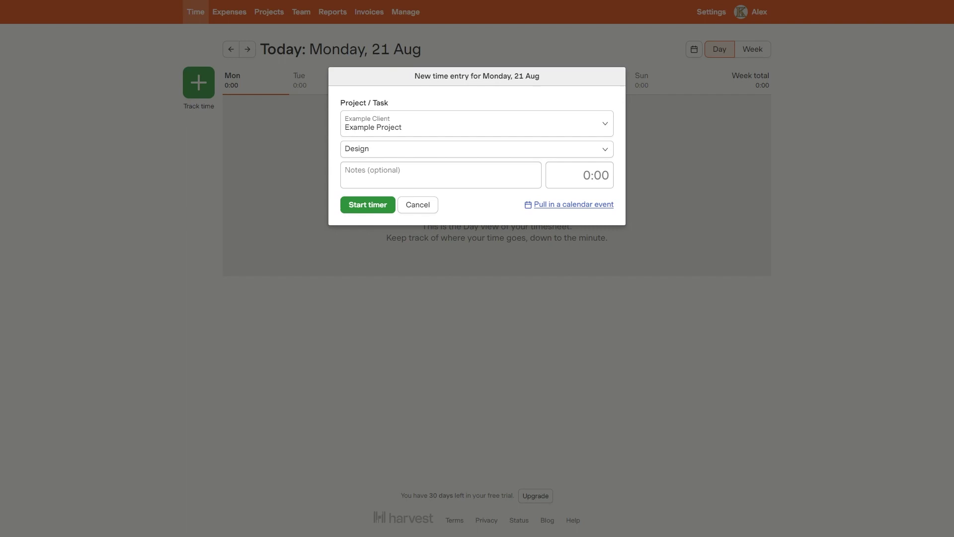
- Save a two-hour Example Project Design entry and start its timer
key(Return)
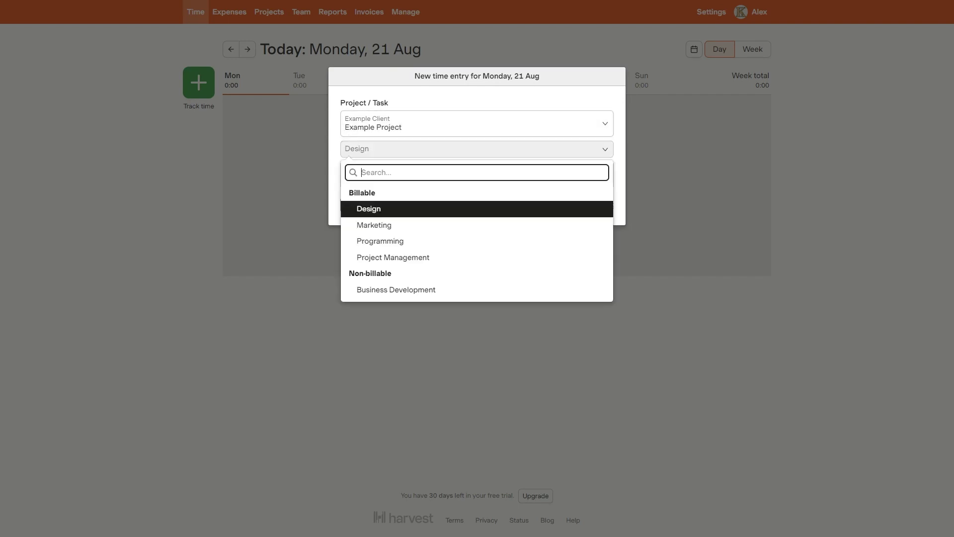
key(Return)
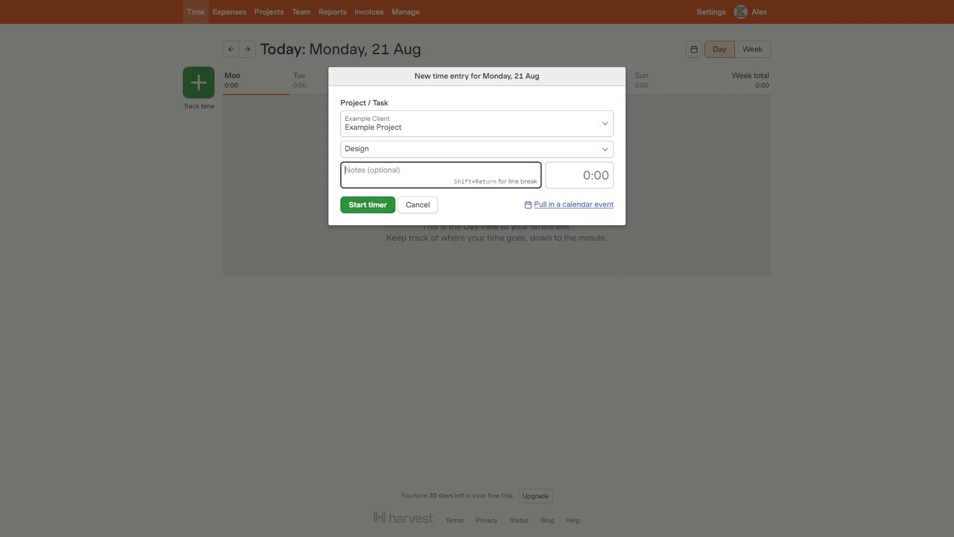
text(Create Video)
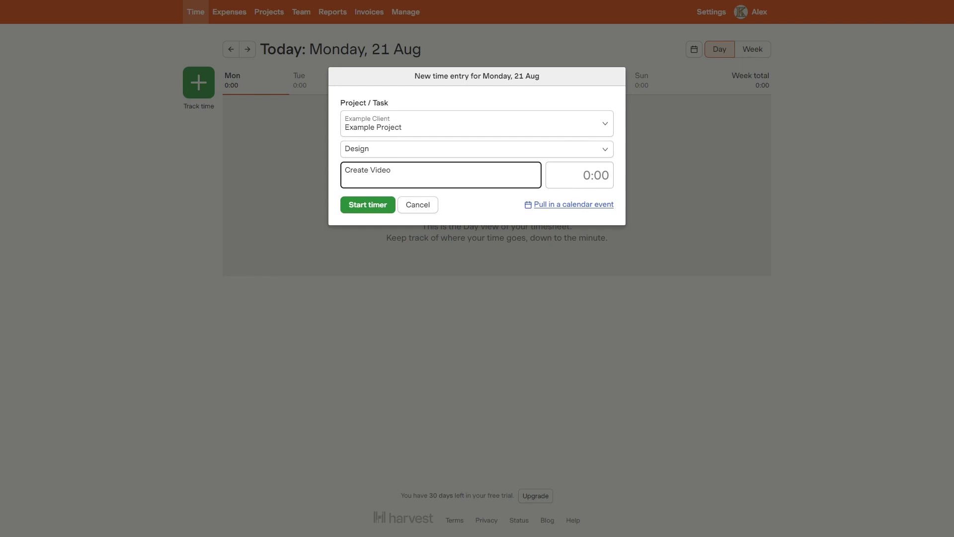
key(Tab)
text(2)
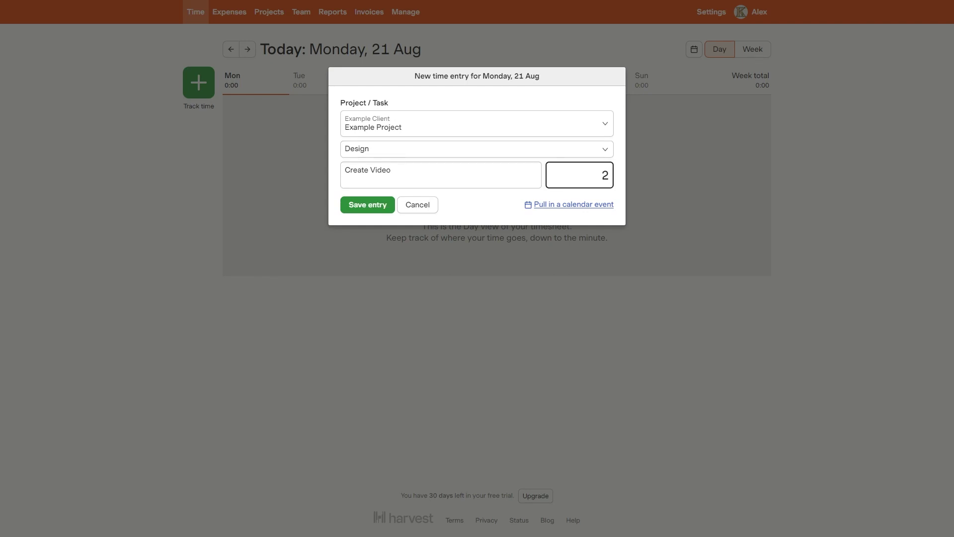
key(Tab)
key(Return)
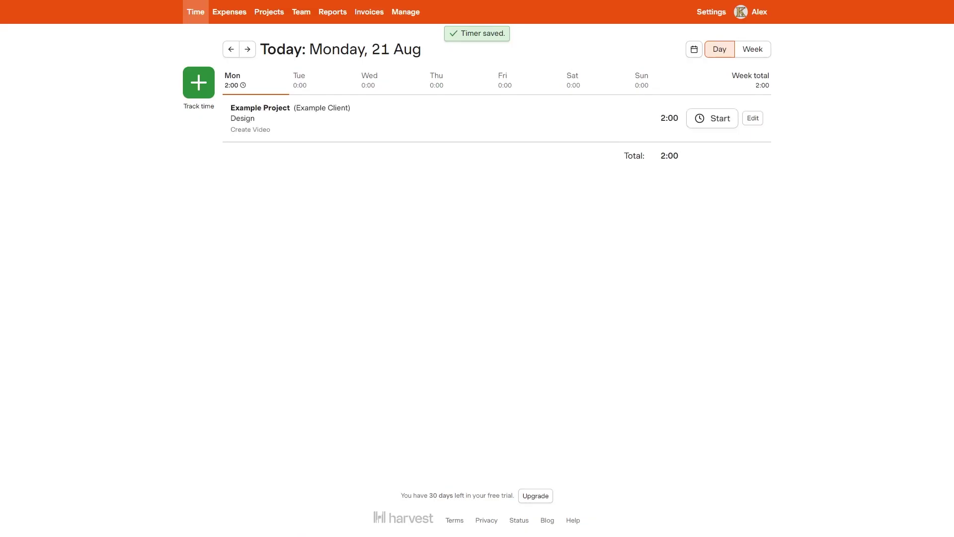
click(712, 118)
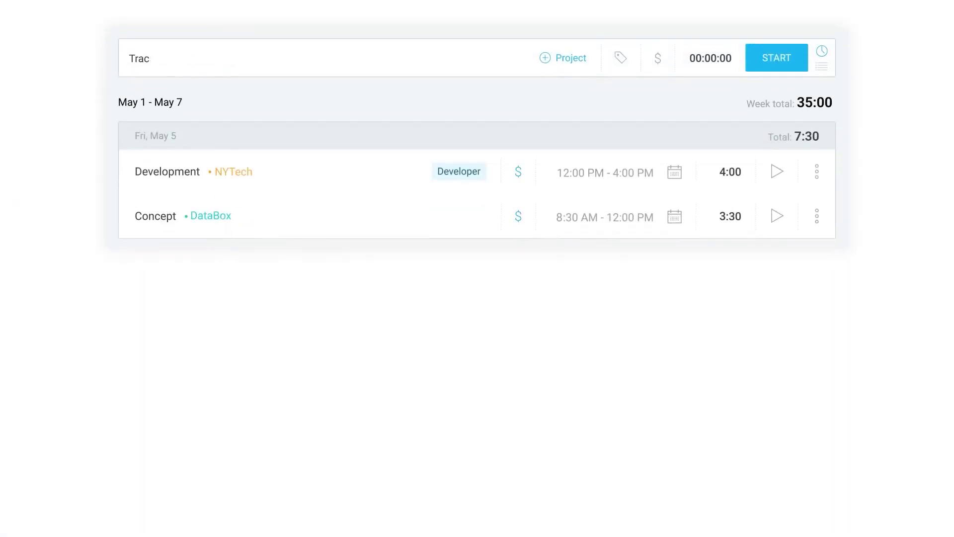
text(k your time using a Timetracker, Timesheet or Kiosk)
- Start the timer on the new Clockify entry, then clock out of the Kiosk
click(782, 61)
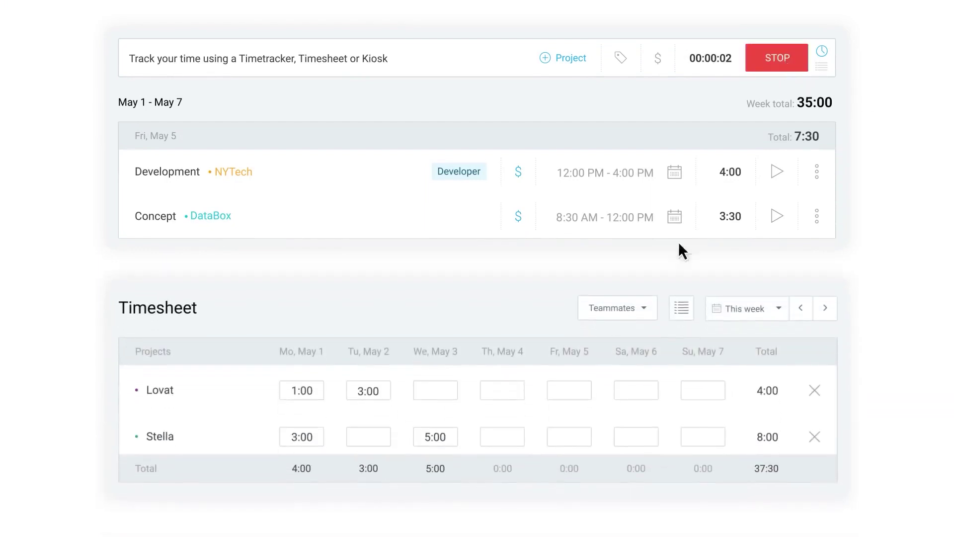
text(2:00)
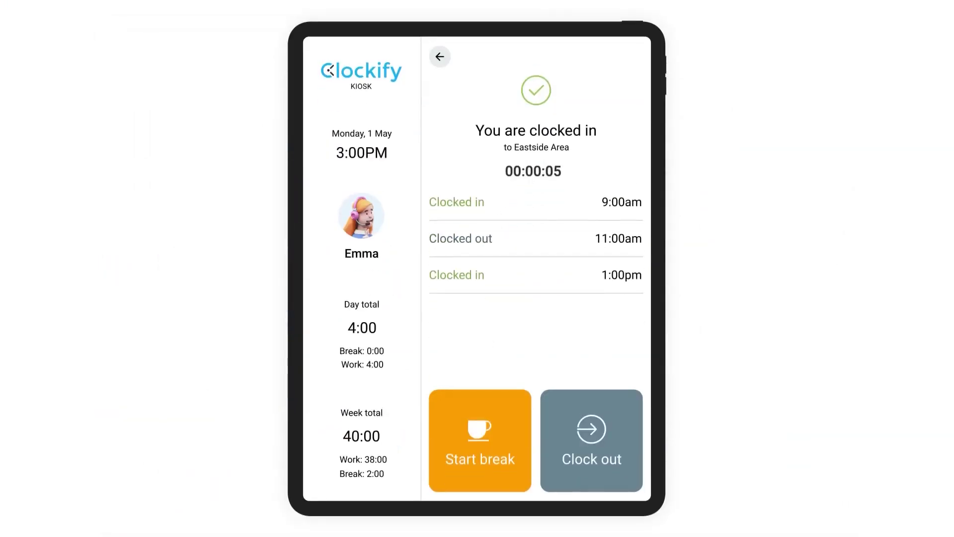
click(590, 478)
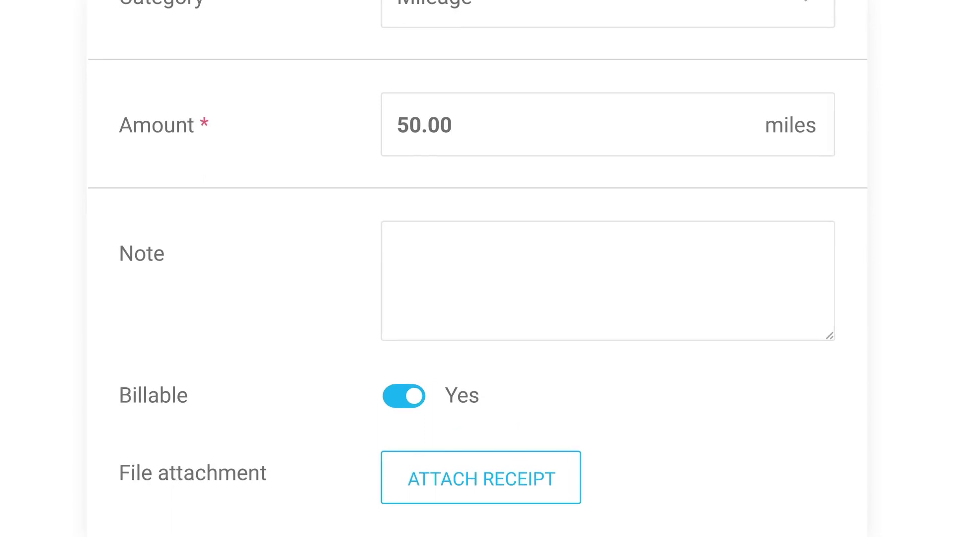
text(Create expenses and import them to your Invoices)
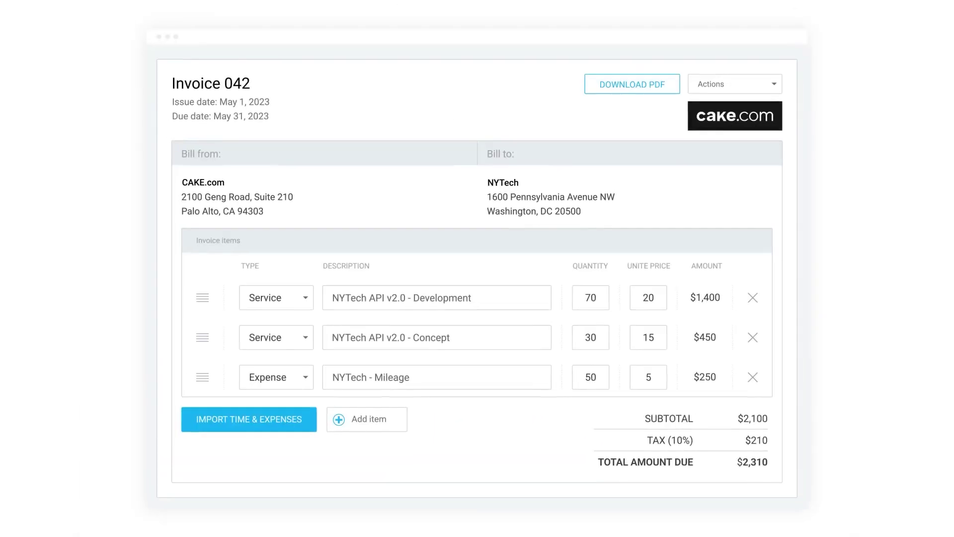